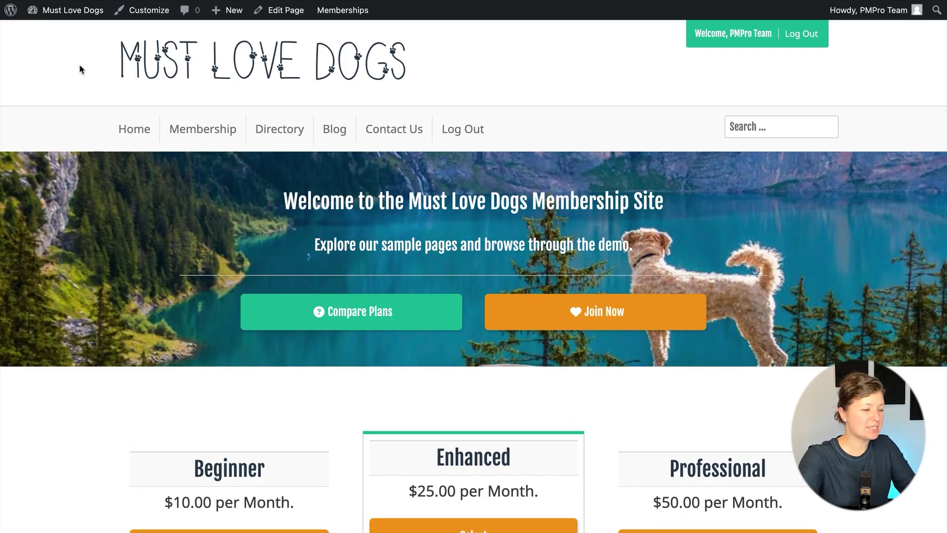
# - Open the Must Love Dogs admin Dashboard from the site name in the admin bar
pyautogui.click(78, 21)
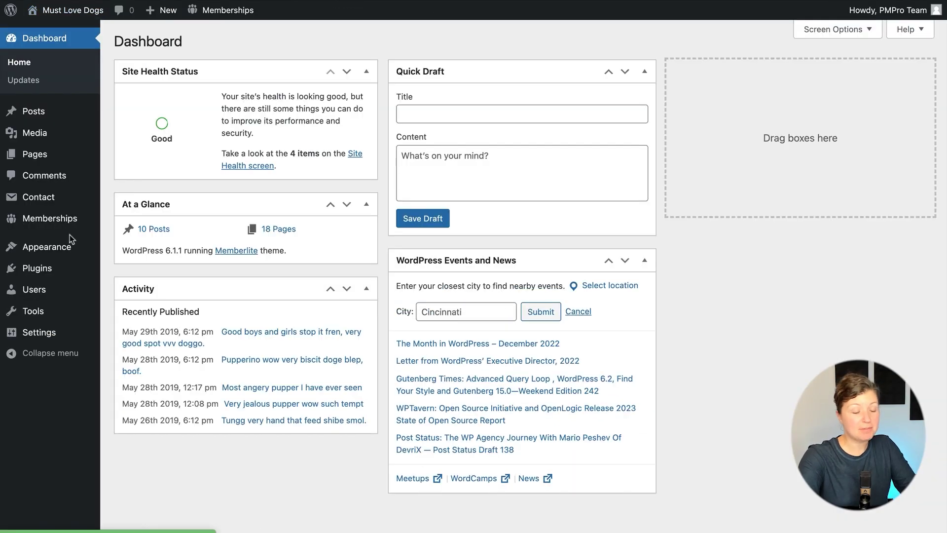
# - Open Settings > Discussion and scroll down to the Avatars options
pyautogui.moveTo(63, 334)
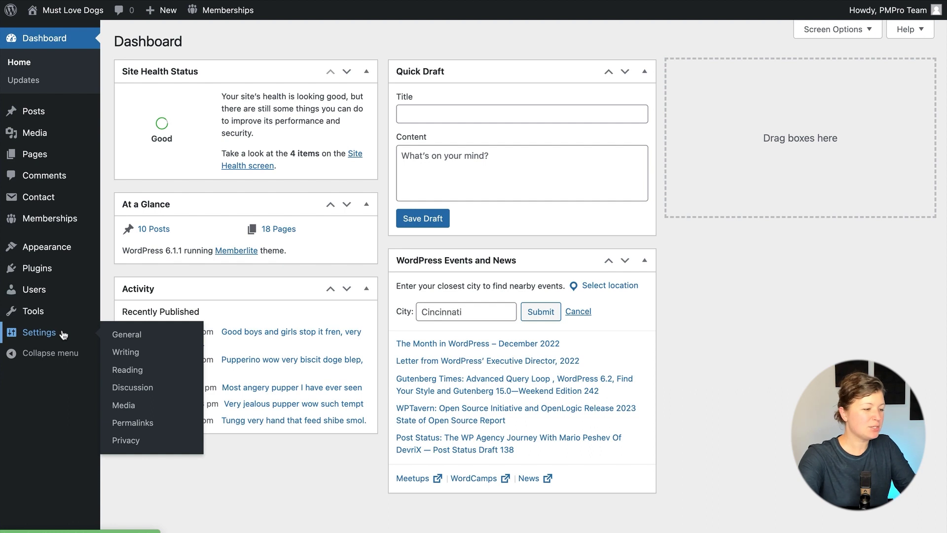
pyautogui.click(145, 386)
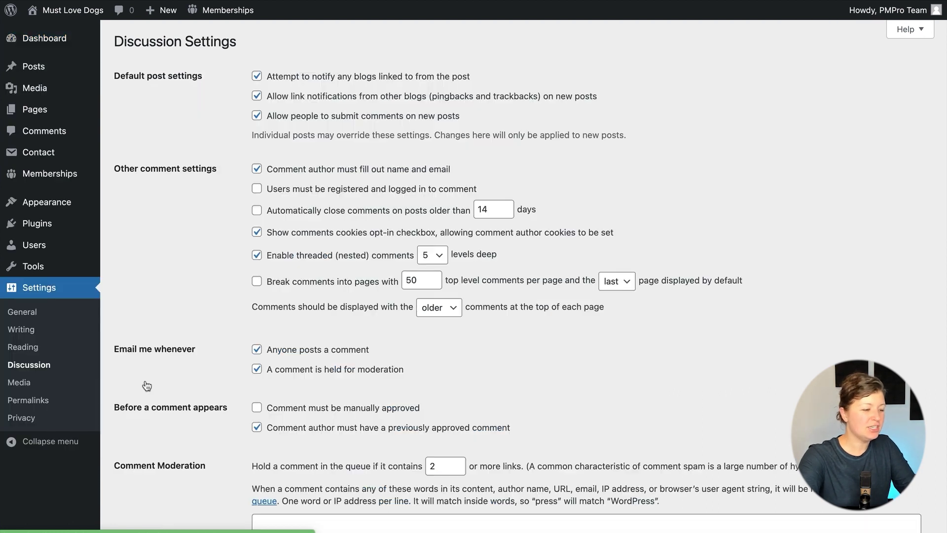
pyautogui.scroll(-12, 146, 386)
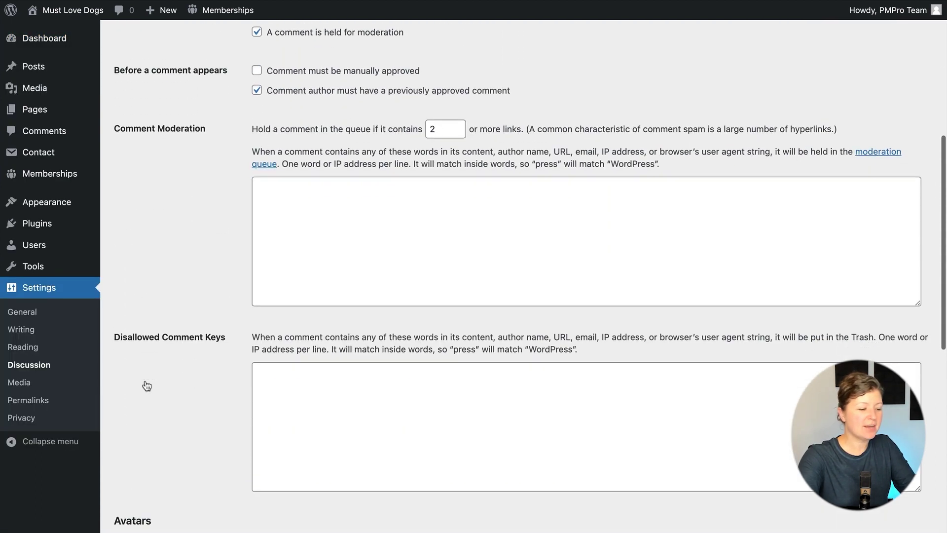
pyautogui.scroll(-5, 146, 386)
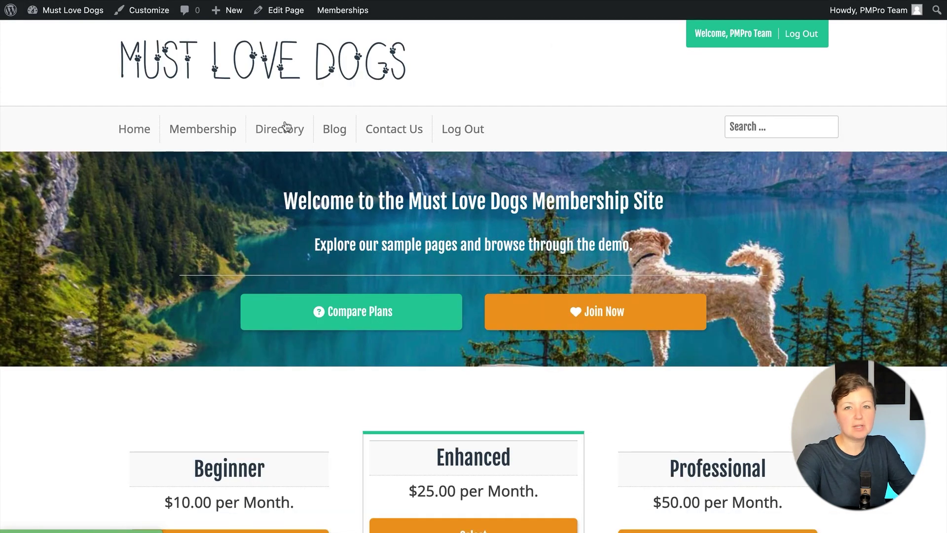
# - Browse the 14 member profiles in the Member Directory, then return to the admin Dashboard
pyautogui.click(288, 131)
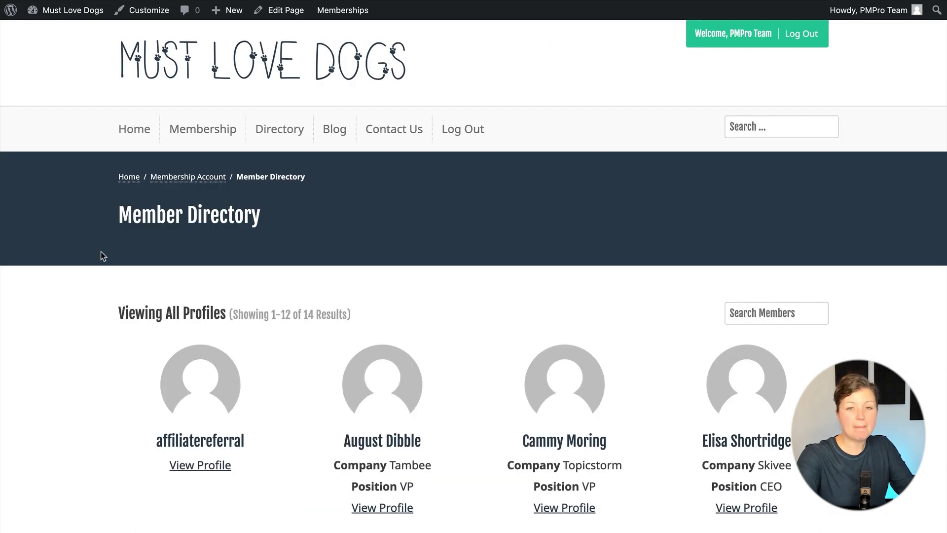
pyautogui.scroll(-2, 101, 256)
pyautogui.scroll(-4, 101, 254)
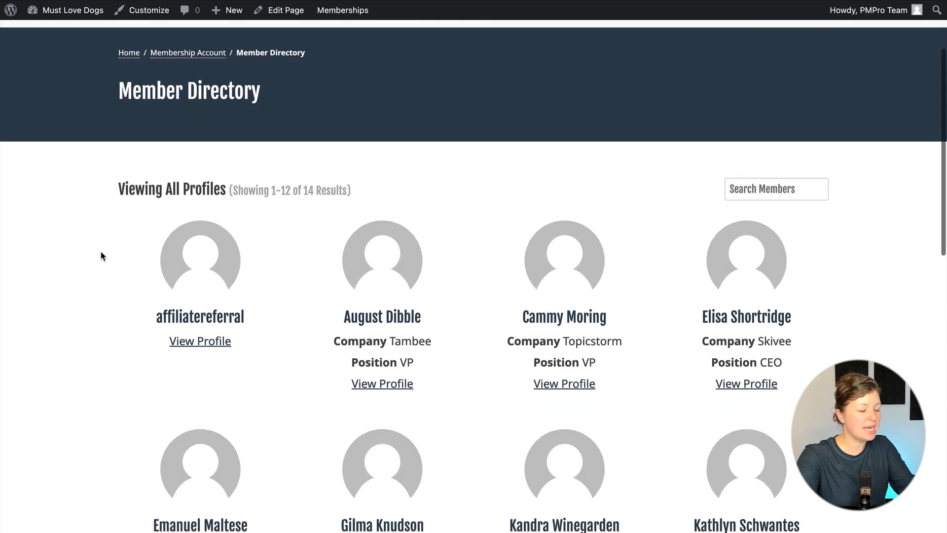
pyautogui.scroll(-5, 101, 255)
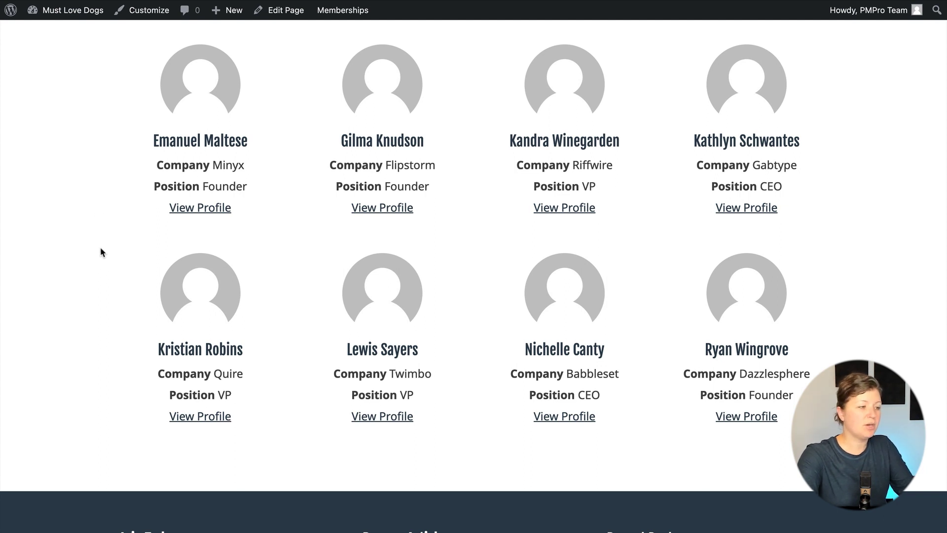
pyautogui.click(73, 10)
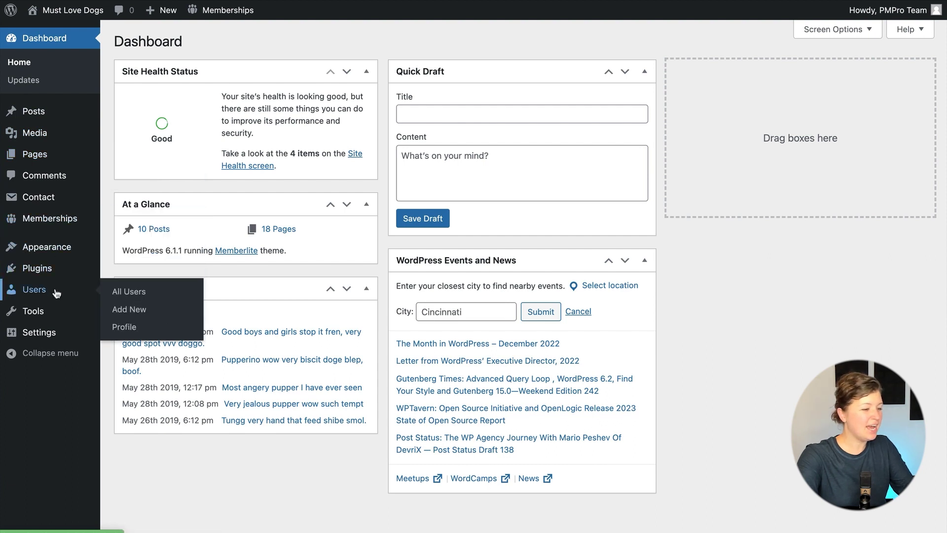
# - Search Plugins > Add New for 'basic user avatars', then install and activate it
pyautogui.moveTo(56, 275)
pyautogui.click(121, 273)
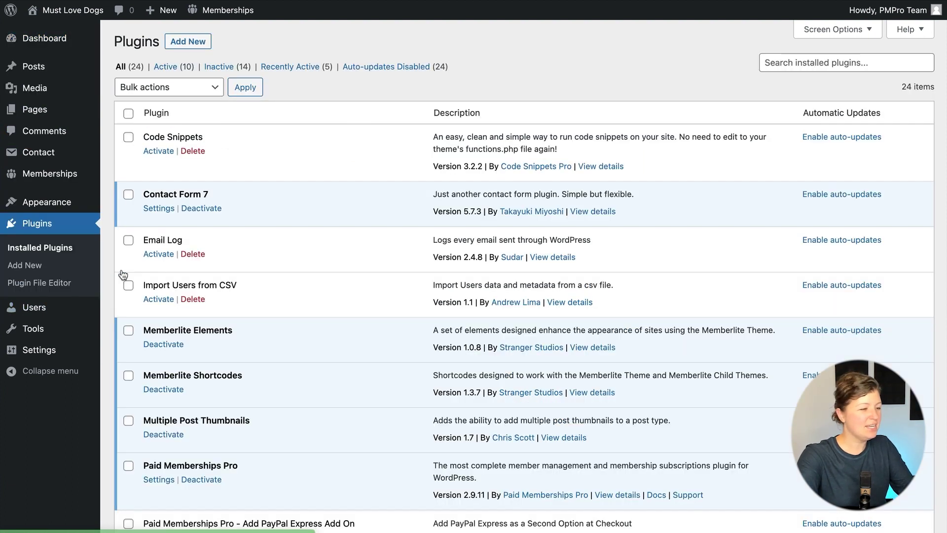
pyautogui.click(188, 41)
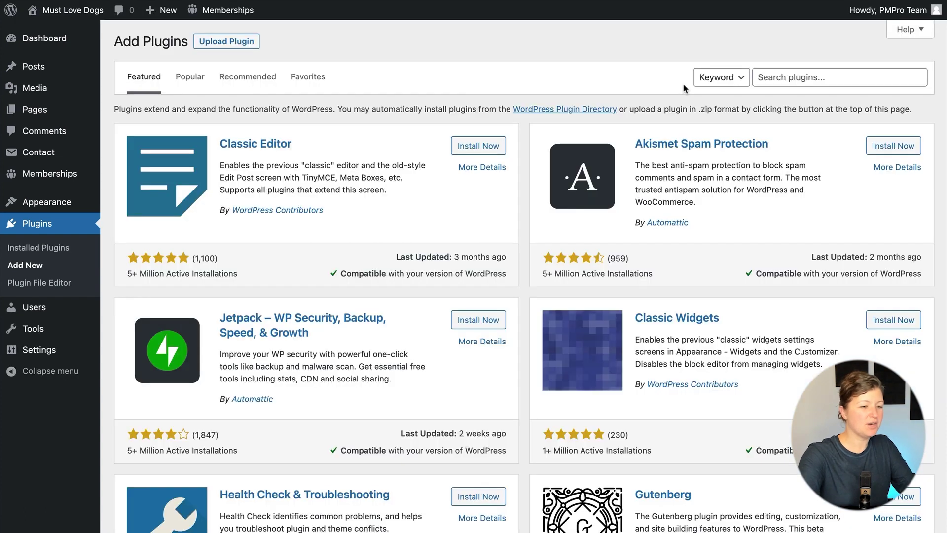
pyautogui.click(722, 77)
pyautogui.click(766, 78)
pyautogui.click(767, 78)
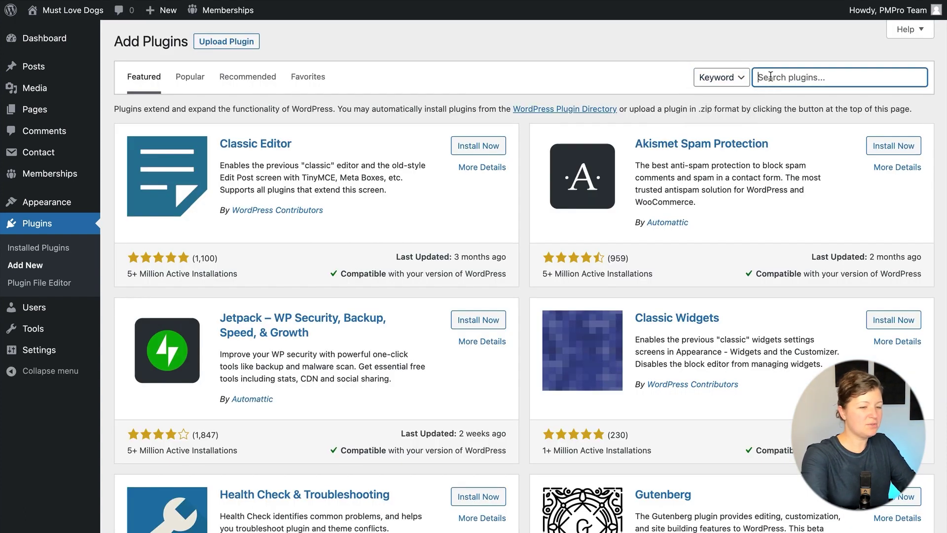
pyautogui.write('basic user avatar')
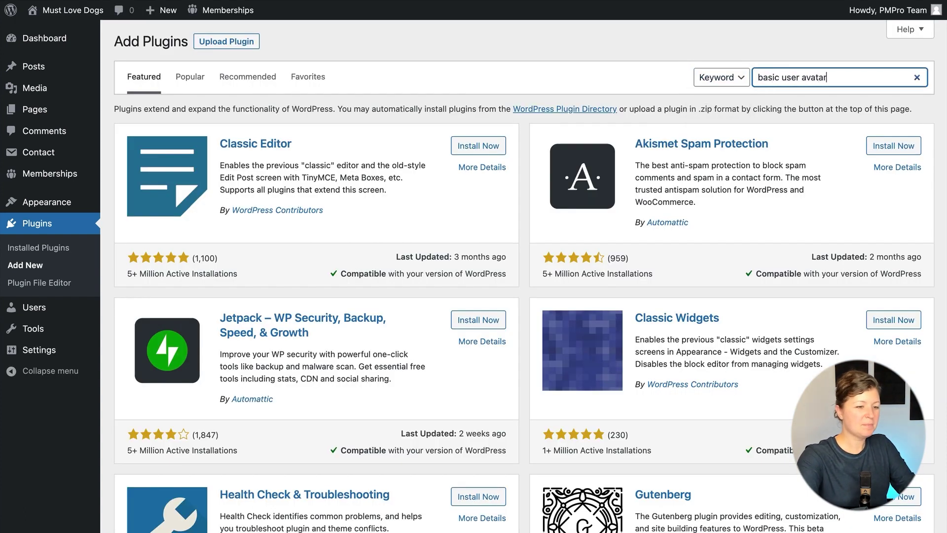
pyautogui.write('s')
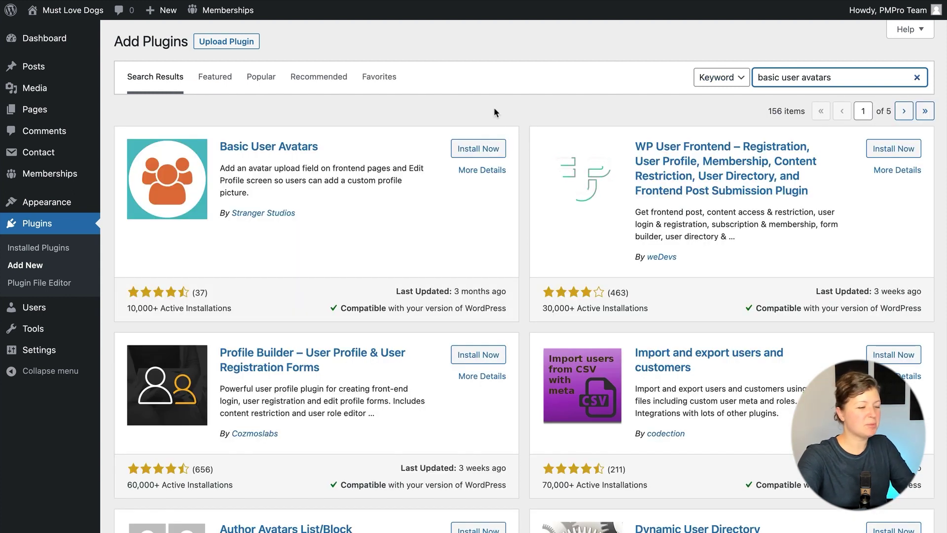
pyautogui.click(493, 153)
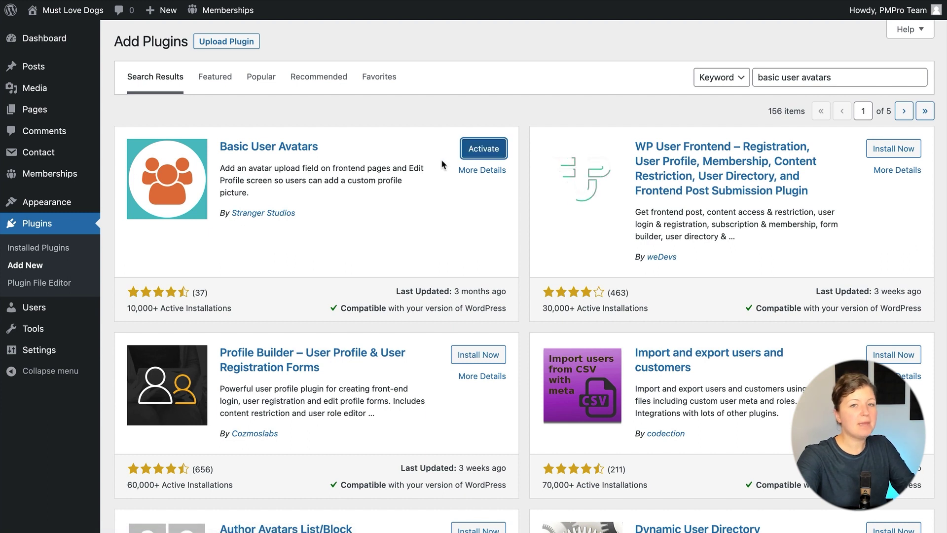
pyautogui.click(475, 150)
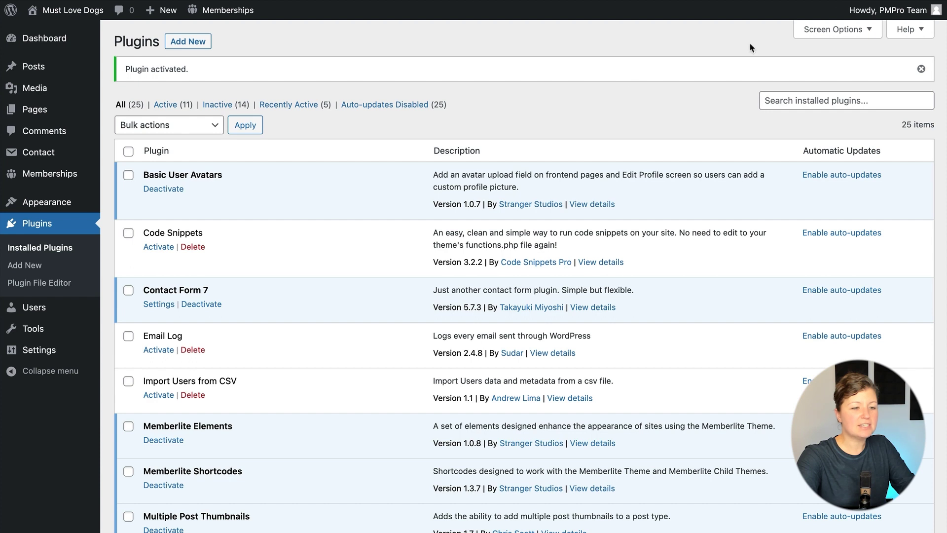
# - Choose a dog photo as the avatar image in your own admin profile's Avatar section
pyautogui.moveTo(862, 12)
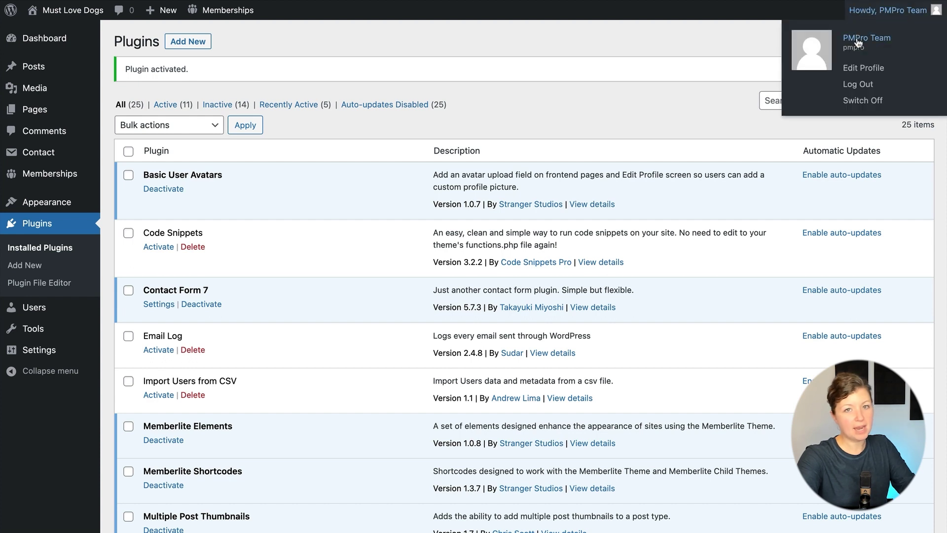
pyautogui.click(857, 69)
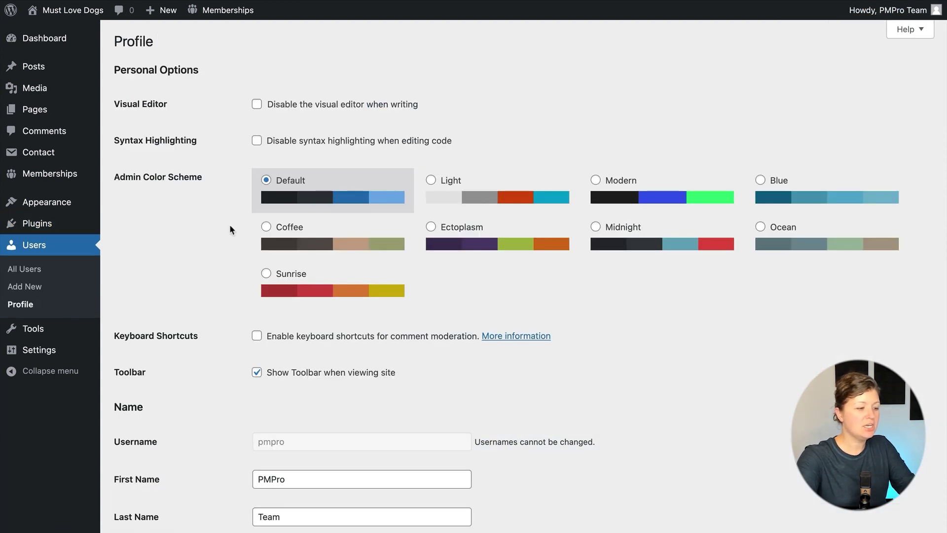
pyautogui.scroll(-14, 230, 225)
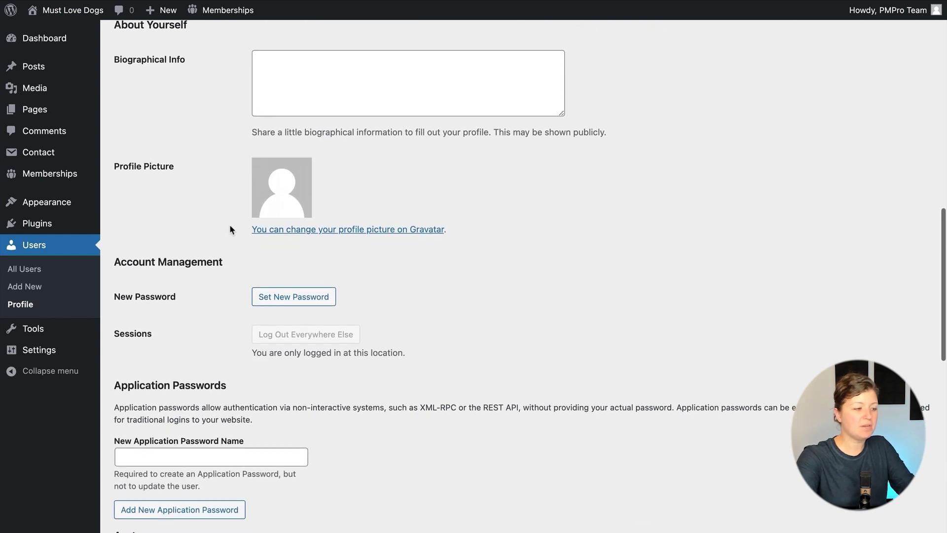
pyautogui.scroll(-7, 230, 226)
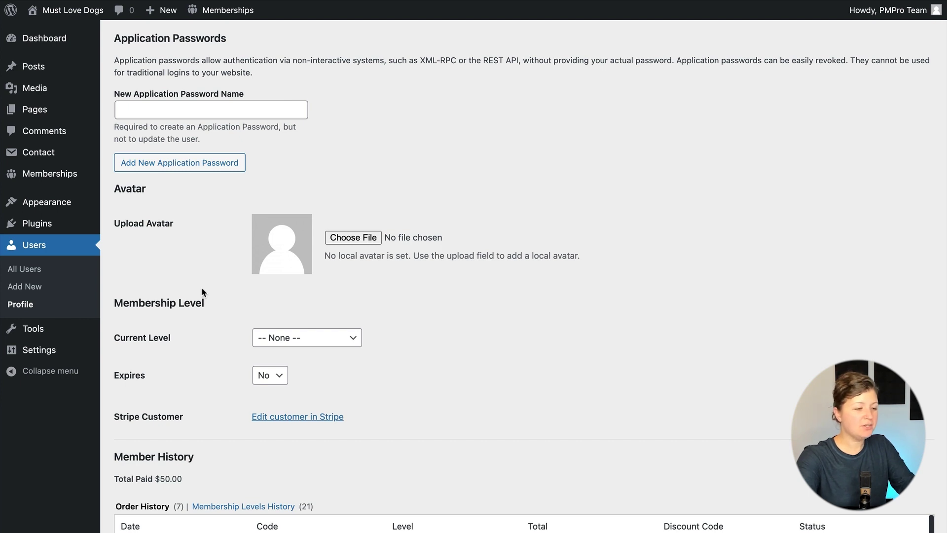
pyautogui.click(345, 238)
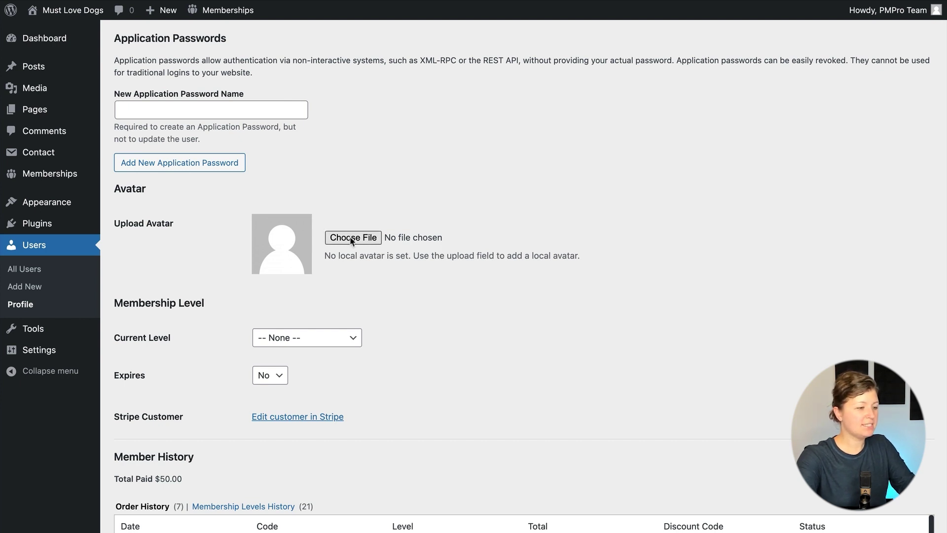
pyautogui.click(349, 172)
pyautogui.click(707, 366)
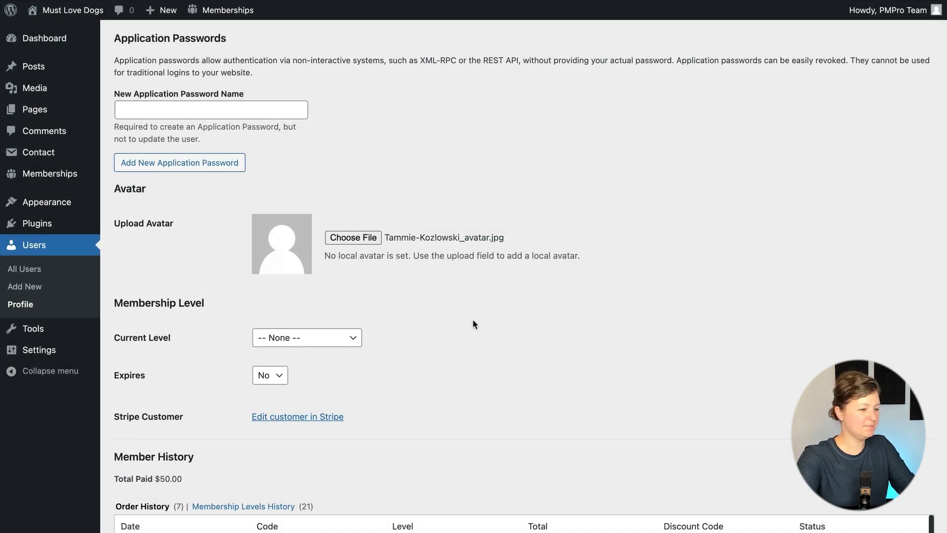
# - Update the profile to save the new avatar and return to the site's home page
pyautogui.scroll(-6, 473, 324)
pyautogui.click(150, 486)
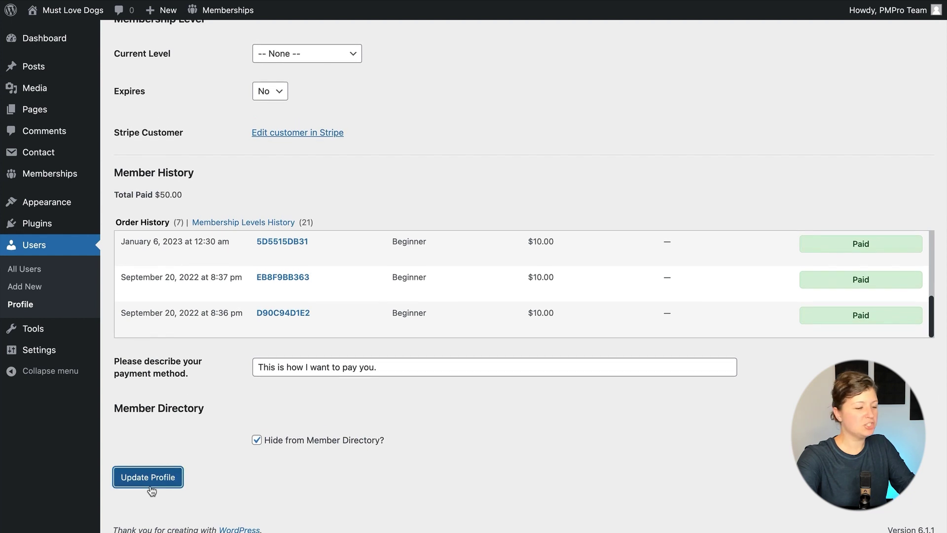
pyautogui.scroll(-12, 195, 362)
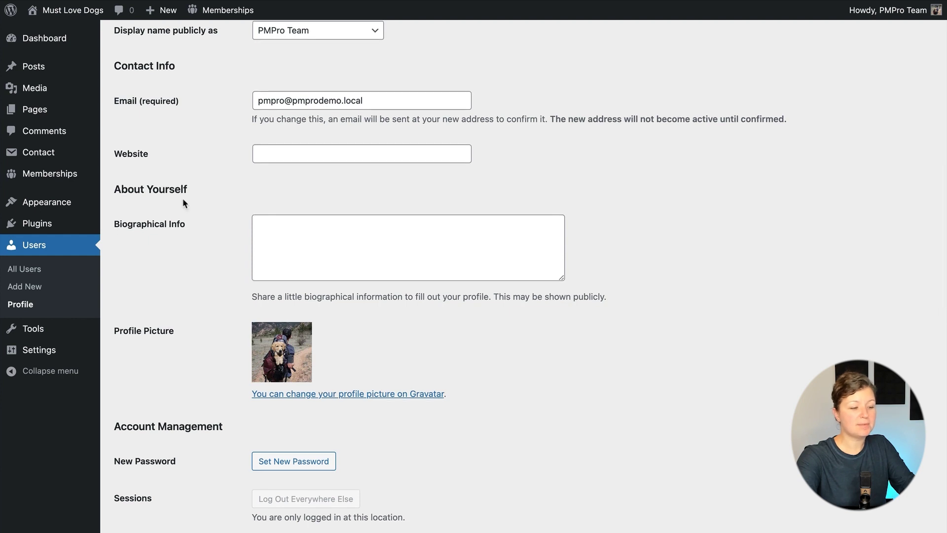
pyautogui.click(81, 14)
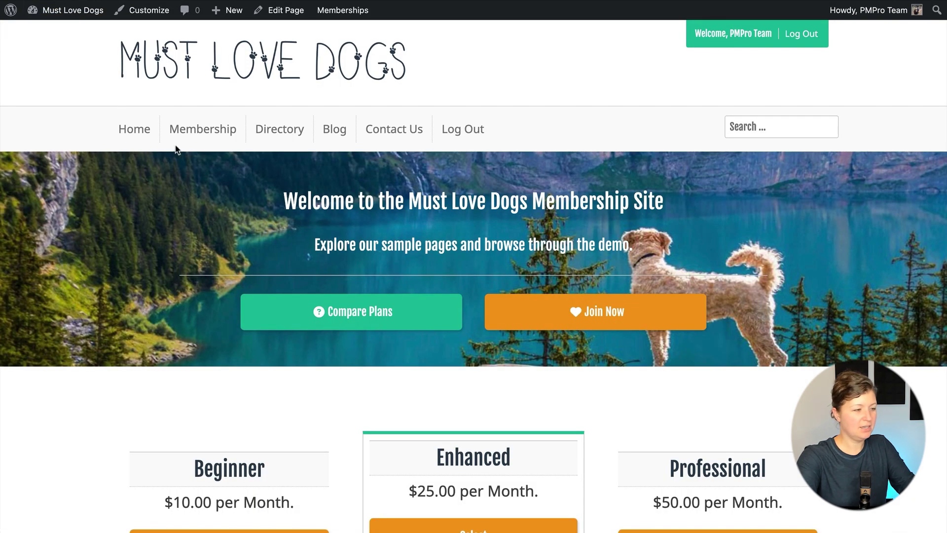
# - Go from My Account to the Your Profile edit form, then open that page in the editor
pyautogui.click(229, 131)
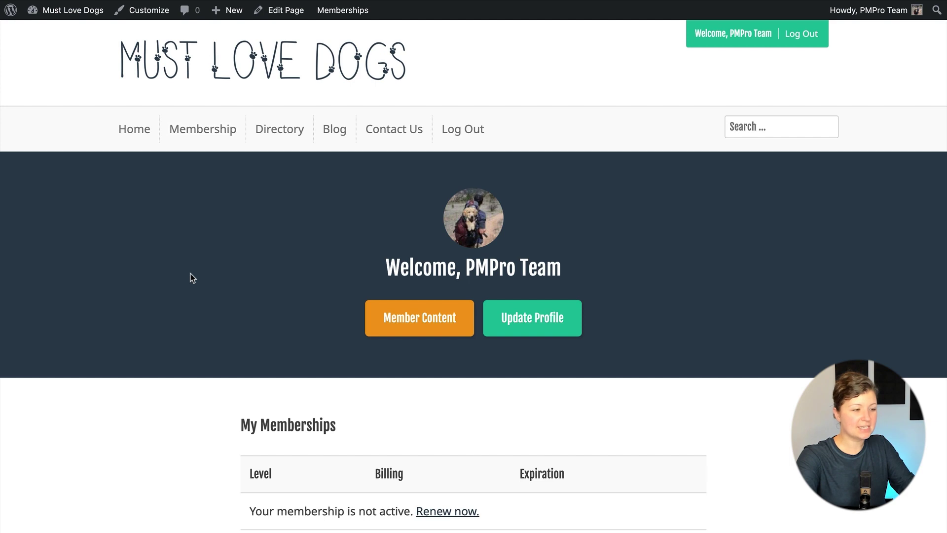
pyautogui.scroll(-2, 192, 277)
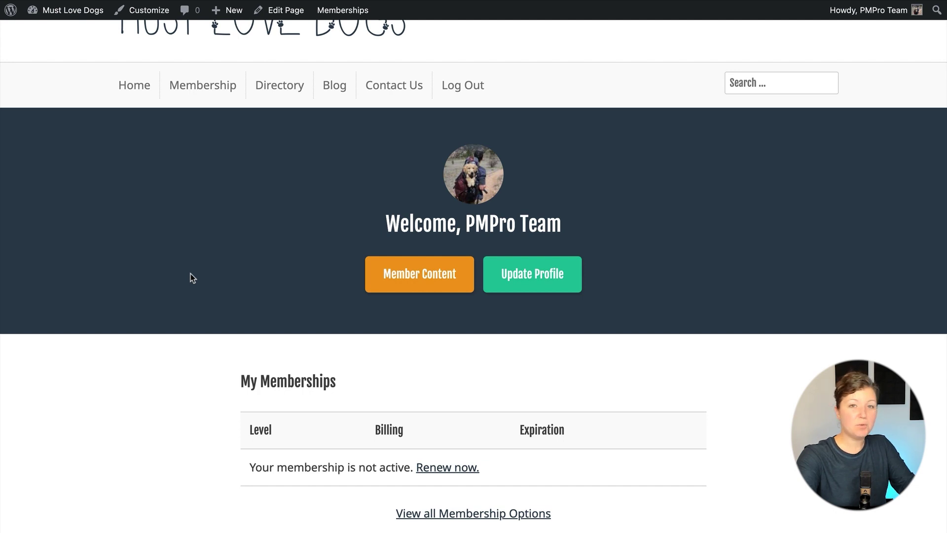
pyautogui.scroll(-5, 191, 273)
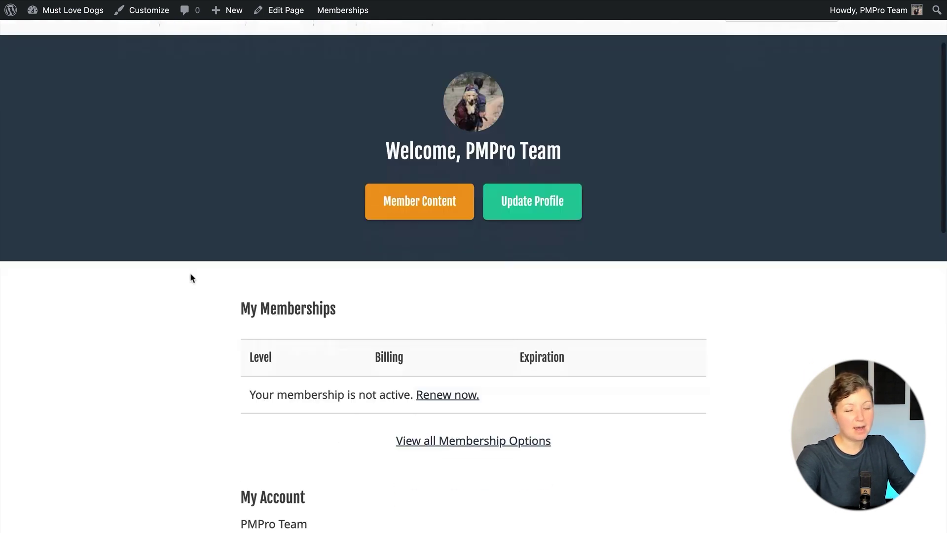
pyautogui.click(266, 432)
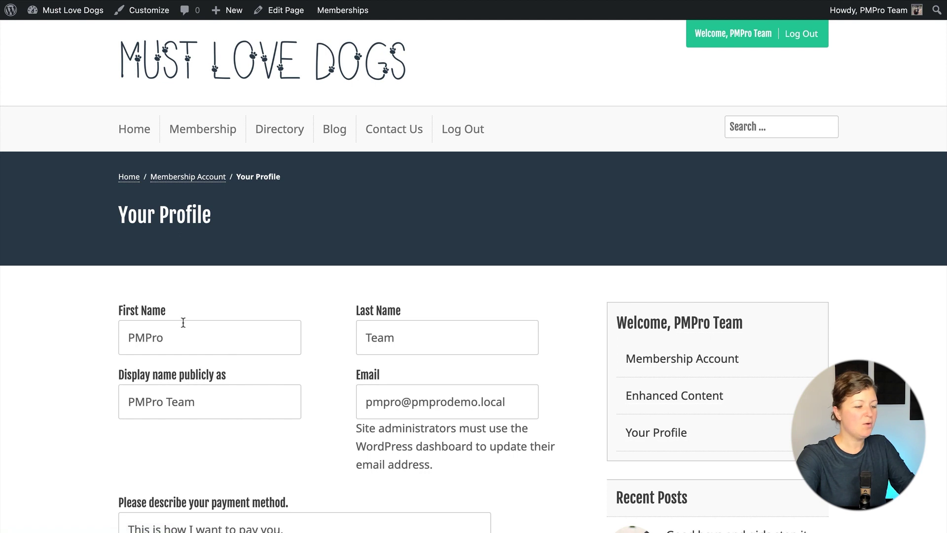
pyautogui.scroll(-5, 182, 322)
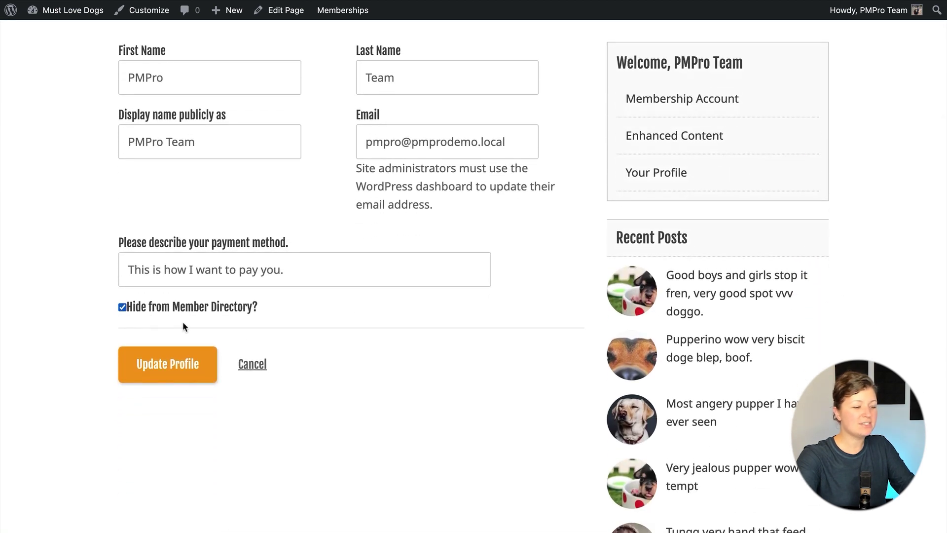
pyautogui.scroll(3, 183, 321)
pyautogui.scroll(-1, 183, 322)
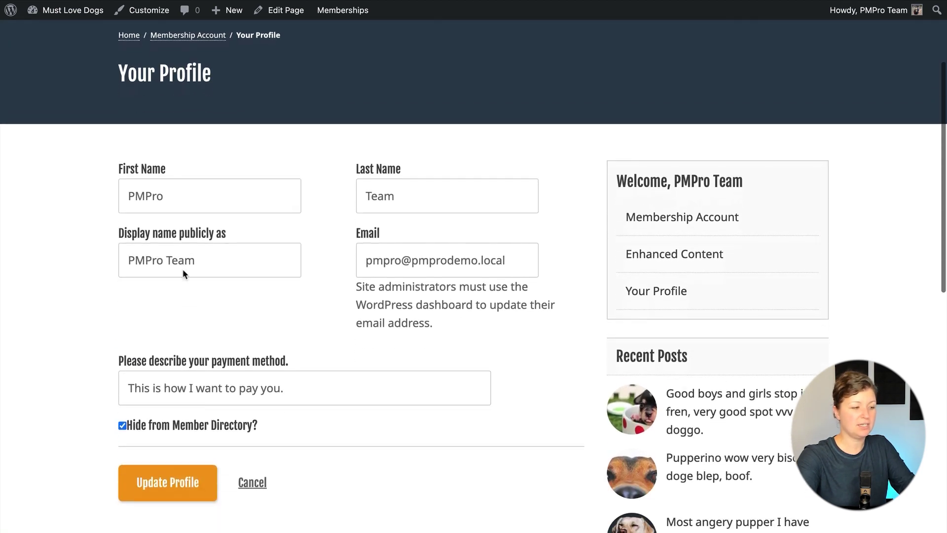
pyautogui.click(283, 10)
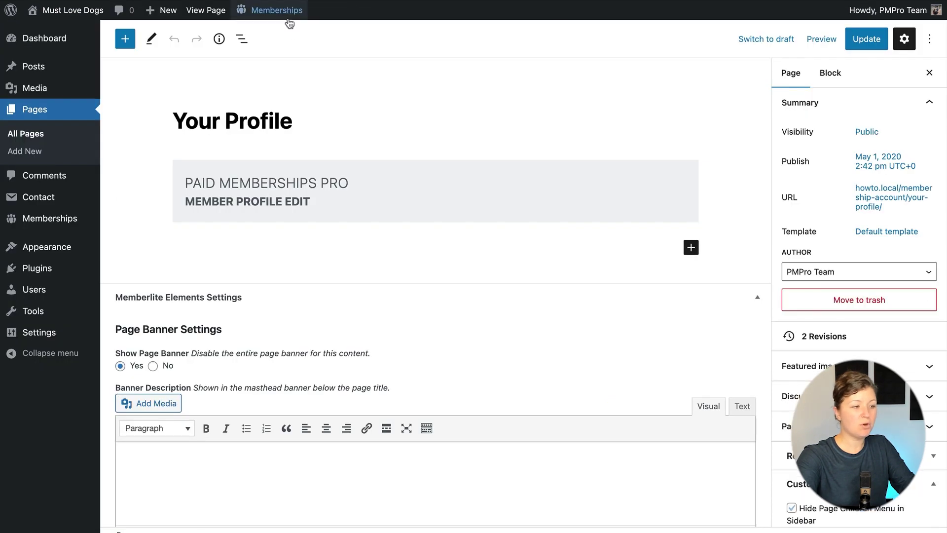
# - Insert a Shortcode block after the Paid Memberships Pro Member Profile Edit block
pyautogui.click(326, 178)
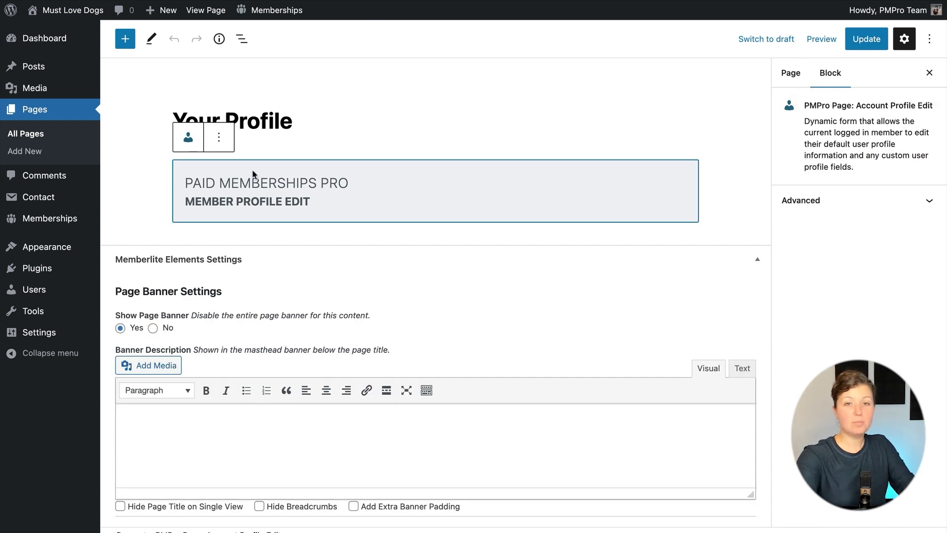
pyautogui.click(219, 138)
pyautogui.click(257, 266)
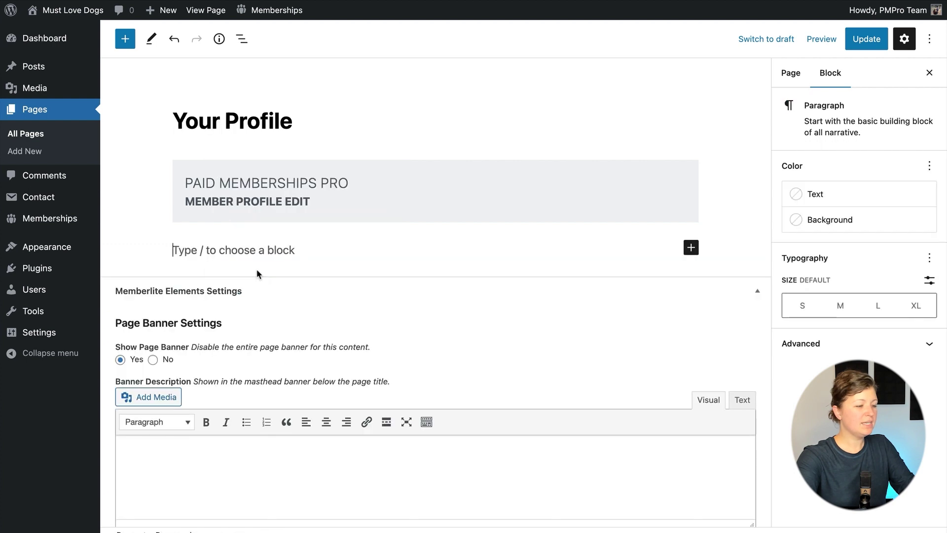
pyautogui.write('/shortcode')
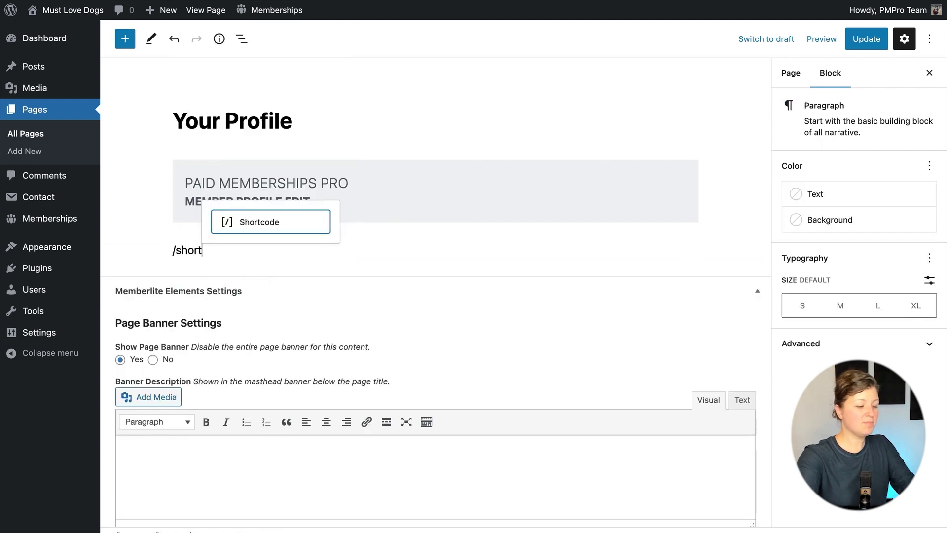
pyautogui.press('Return')
# - Enter [basic-user-avatars] in the shortcode block, update the page, and view it
pyautogui.write('[')
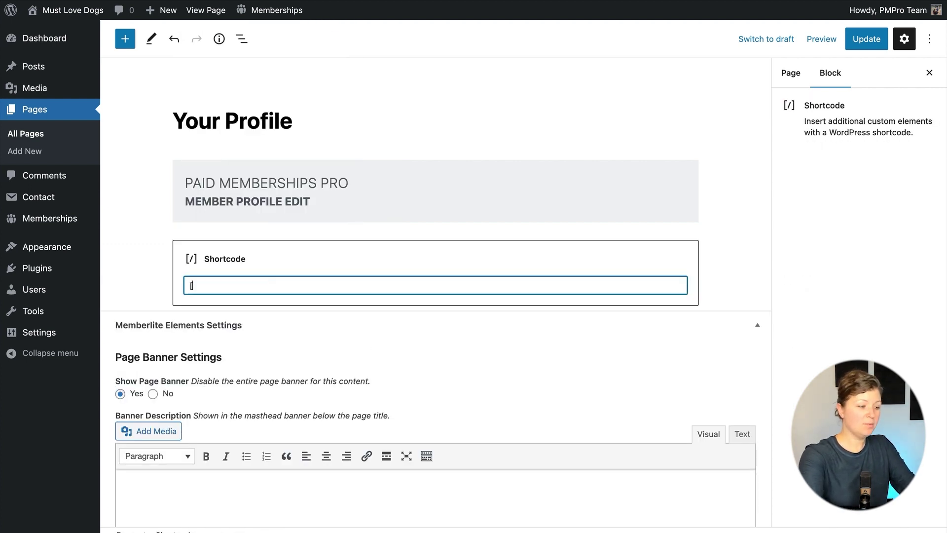
pyautogui.write('b')
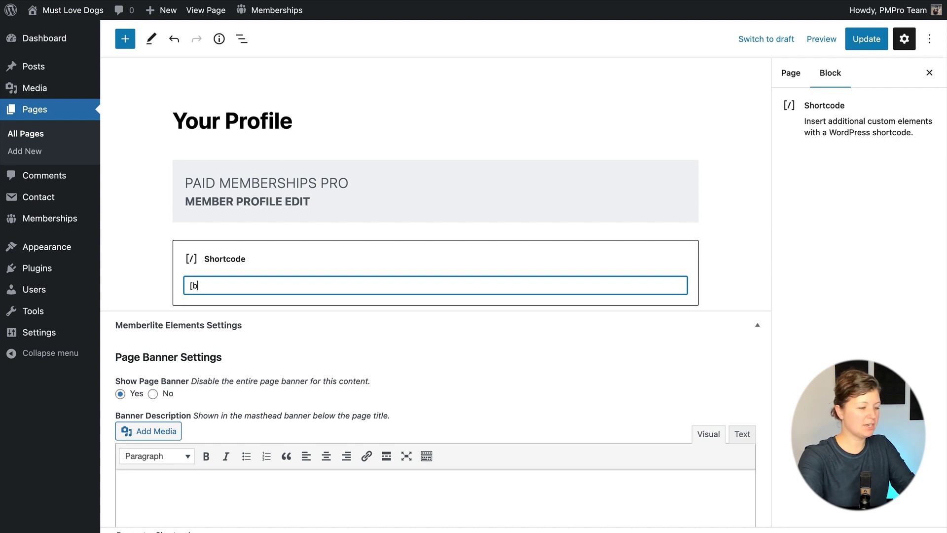
pyautogui.write('asic-user-')
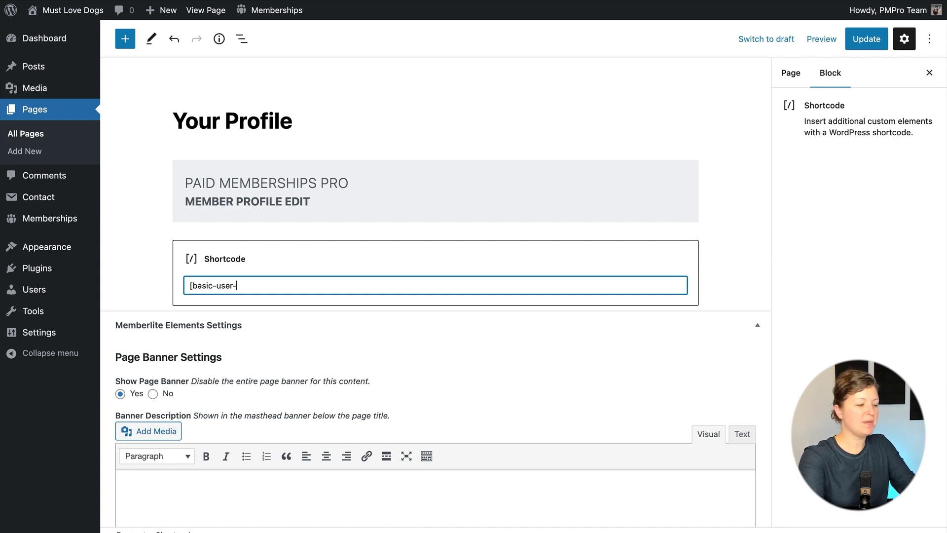
pyautogui.write('avatar')
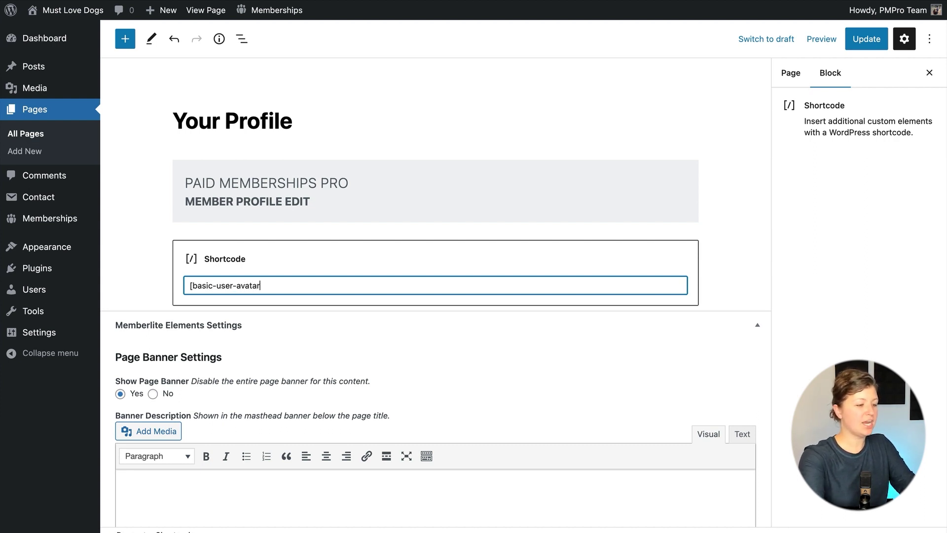
pyautogui.write('s]')
pyautogui.click(866, 38)
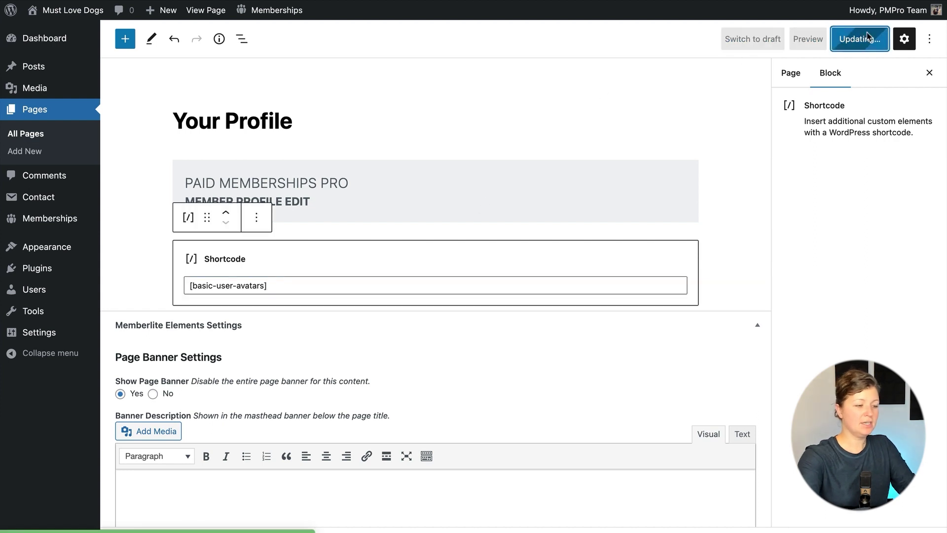
pyautogui.click(206, 10)
# - Mark the current local avatar for deletion on the live Your Profile page
pyautogui.scroll(-5, 198, 167)
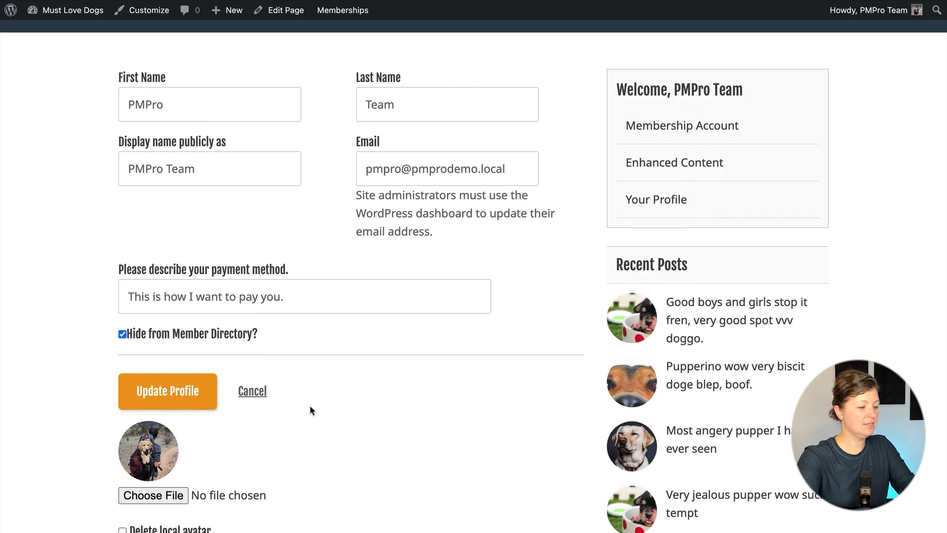
pyautogui.scroll(-2, 185, 351)
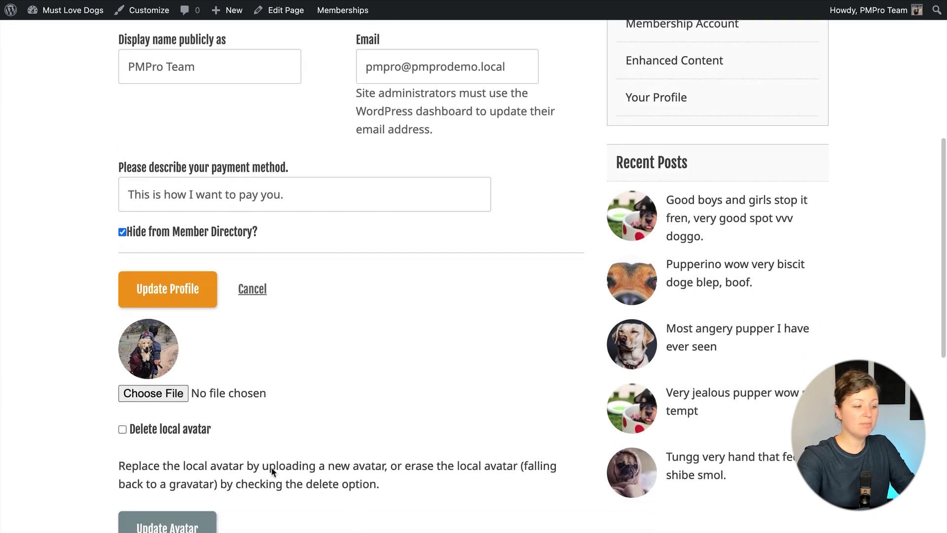
pyautogui.scroll(-2, 217, 519)
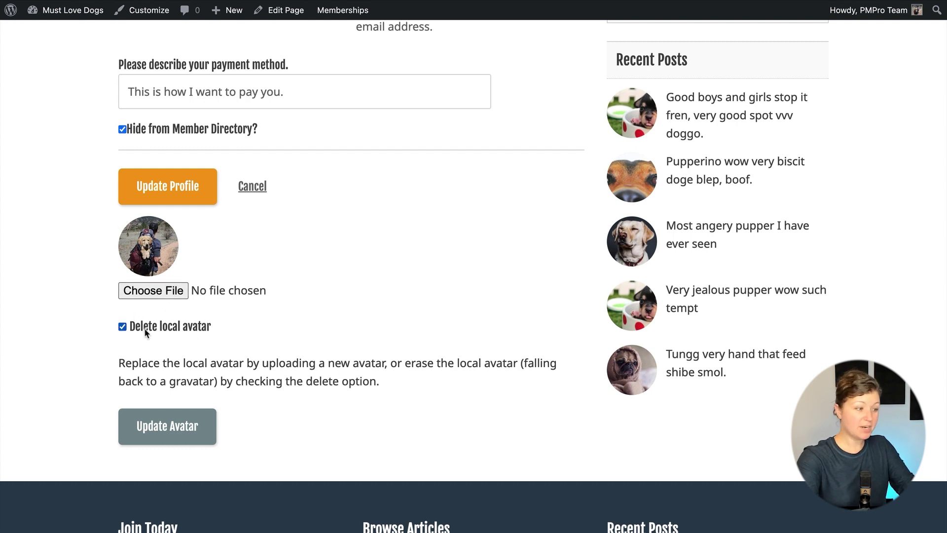
pyautogui.click(174, 435)
# - Upload a new avatar image from the Member Avatars folder with Update Avatar
pyautogui.scroll(-7, 176, 434)
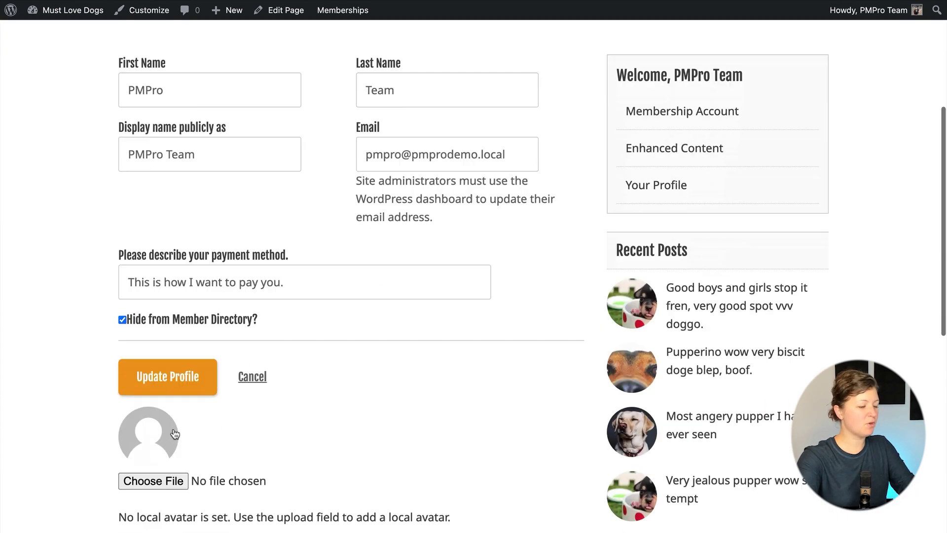
pyautogui.click(154, 356)
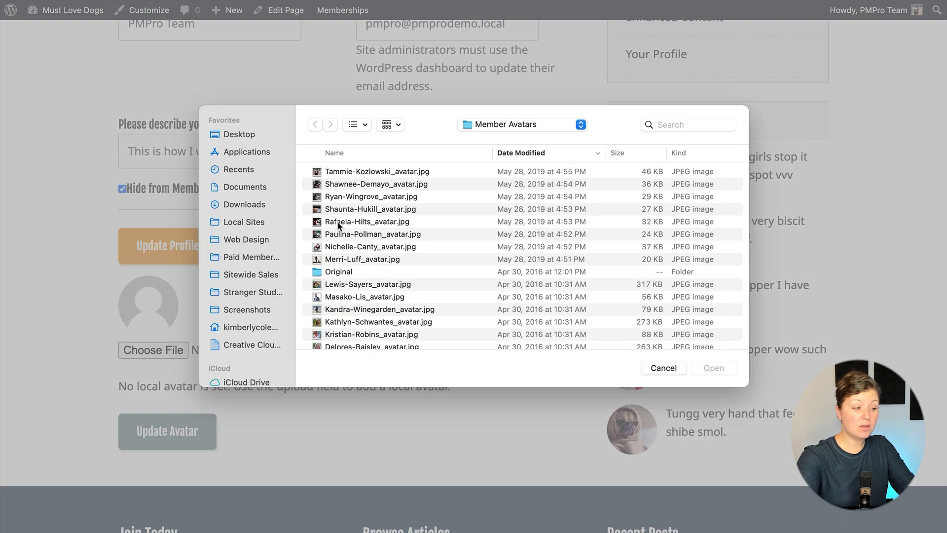
pyautogui.click(345, 183)
pyautogui.click(715, 367)
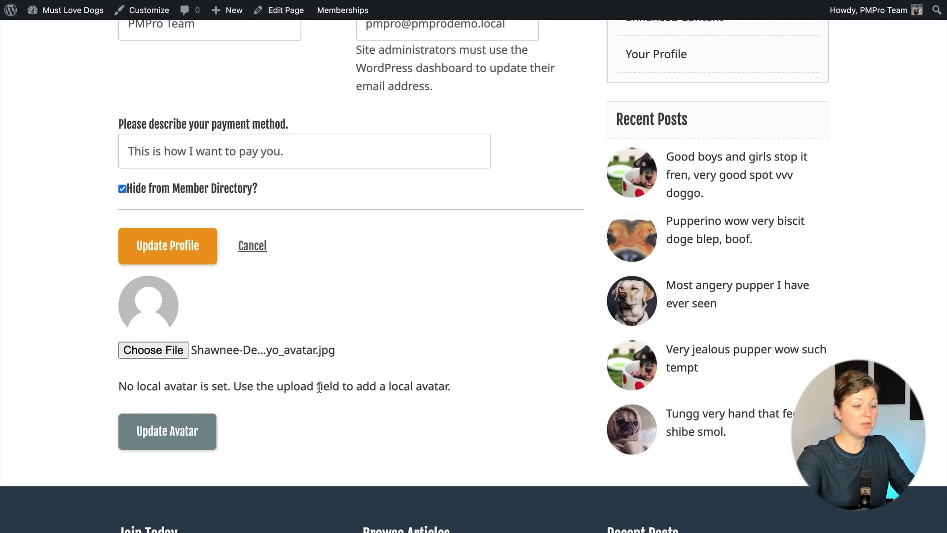
pyautogui.click(171, 432)
pyautogui.scroll(-1, 241, 310)
pyautogui.scroll(-10, 229, 323)
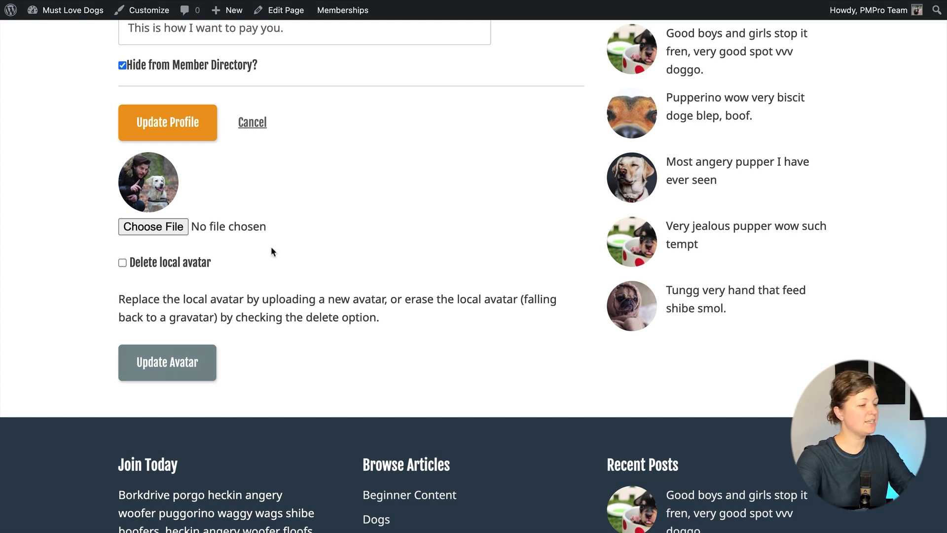
# - Open another member's account for editing from Users > All Users in the admin
pyautogui.click(73, 10)
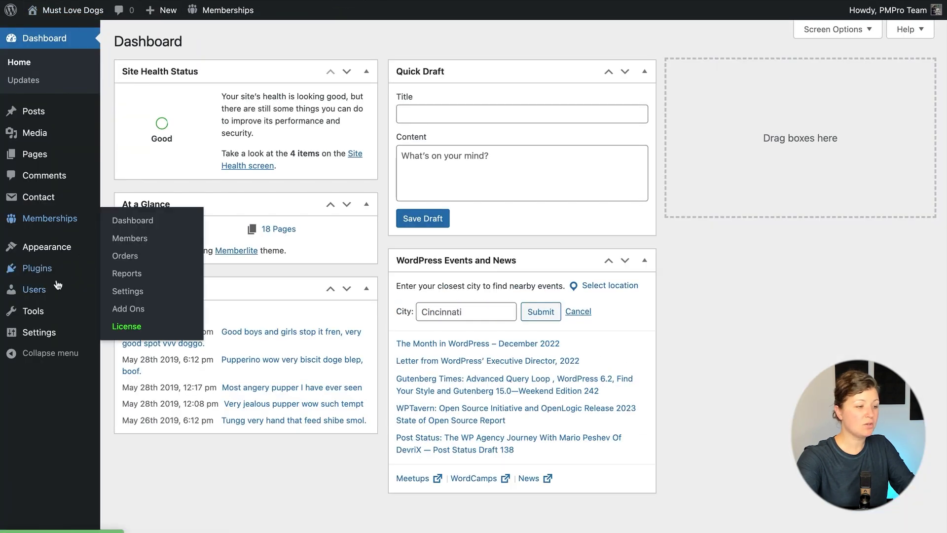
pyautogui.click(136, 295)
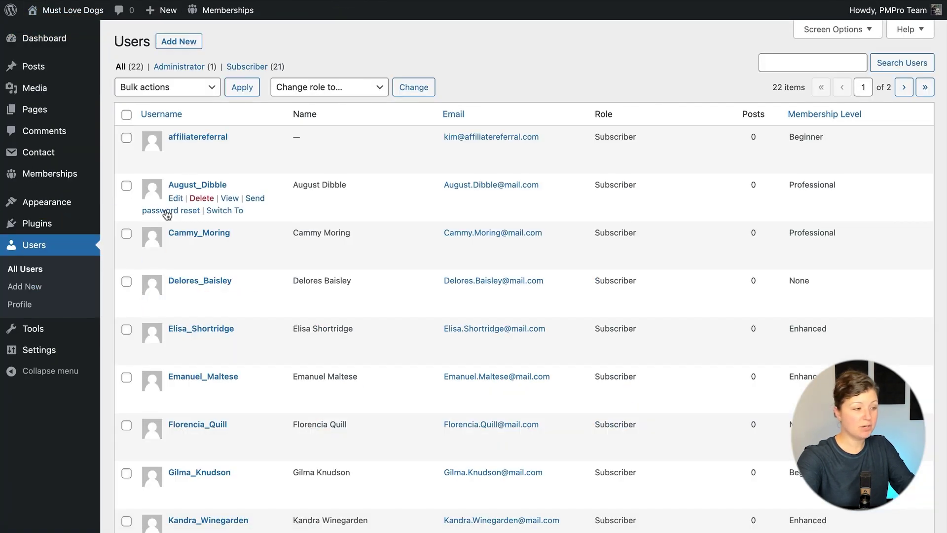
pyautogui.click(175, 198)
pyautogui.scroll(-5, 211, 229)
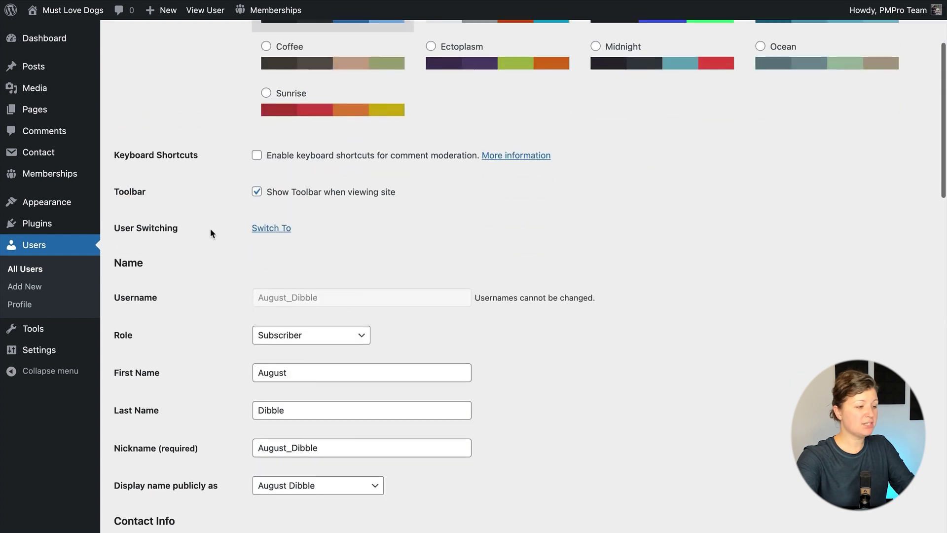
pyautogui.scroll(-10, 210, 229)
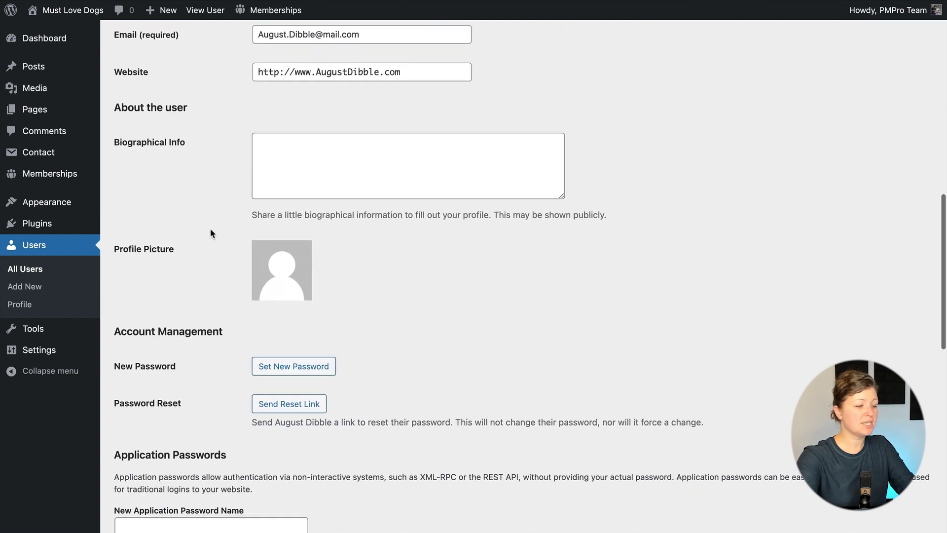
pyautogui.scroll(-5, 210, 229)
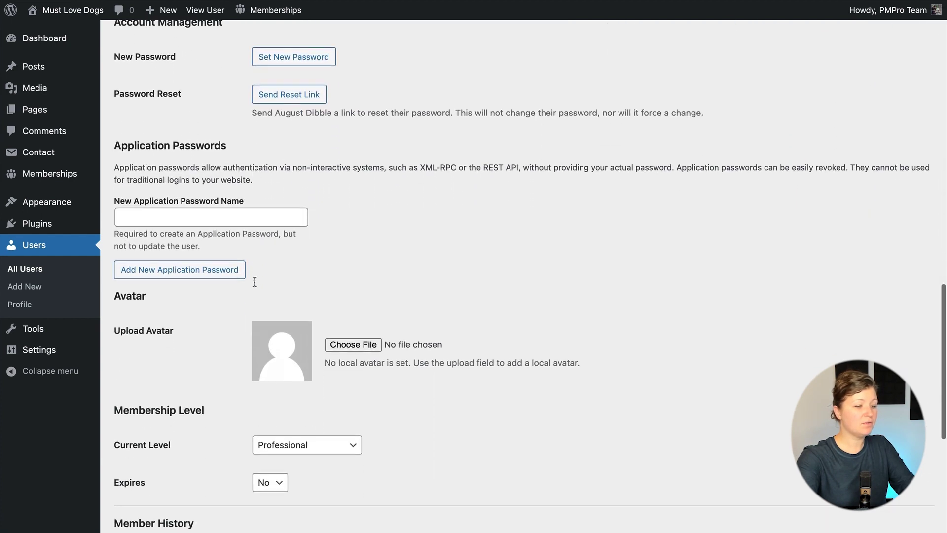
# - Give that subscriber a person-with-dog photo as avatar and save with Update User
pyautogui.click(348, 322)
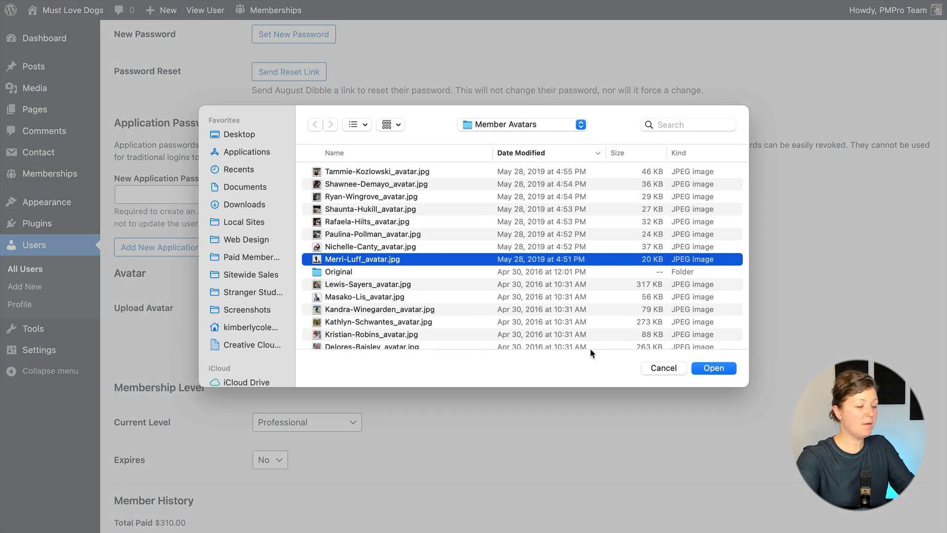
pyautogui.click(713, 368)
pyautogui.scroll(-5, 206, 342)
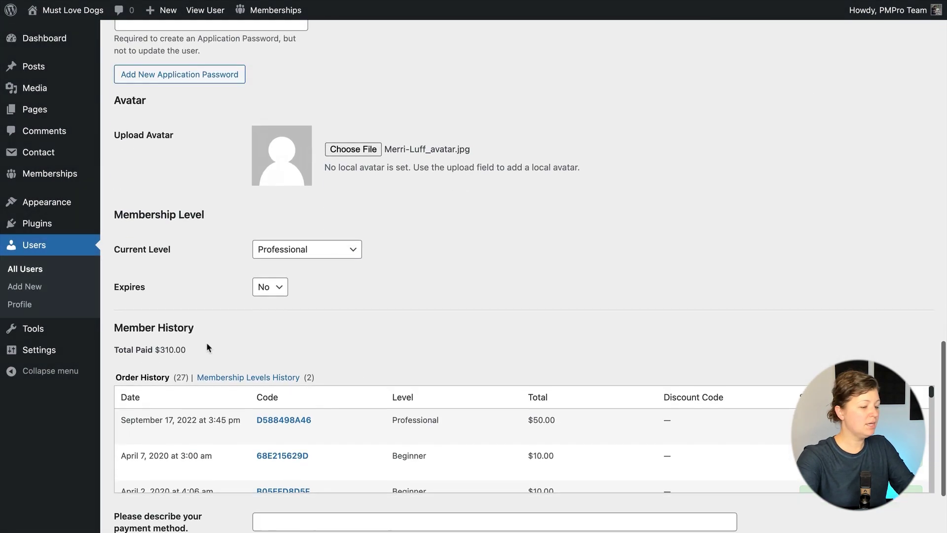
pyautogui.scroll(-10, 207, 342)
pyautogui.scroll(-3, 165, 447)
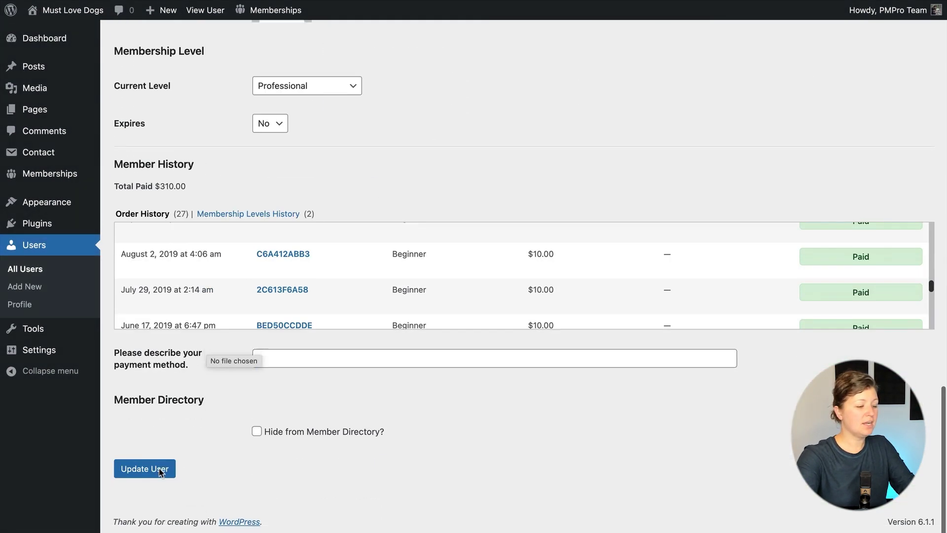
pyautogui.click(155, 480)
pyautogui.scroll(-15, 228, 331)
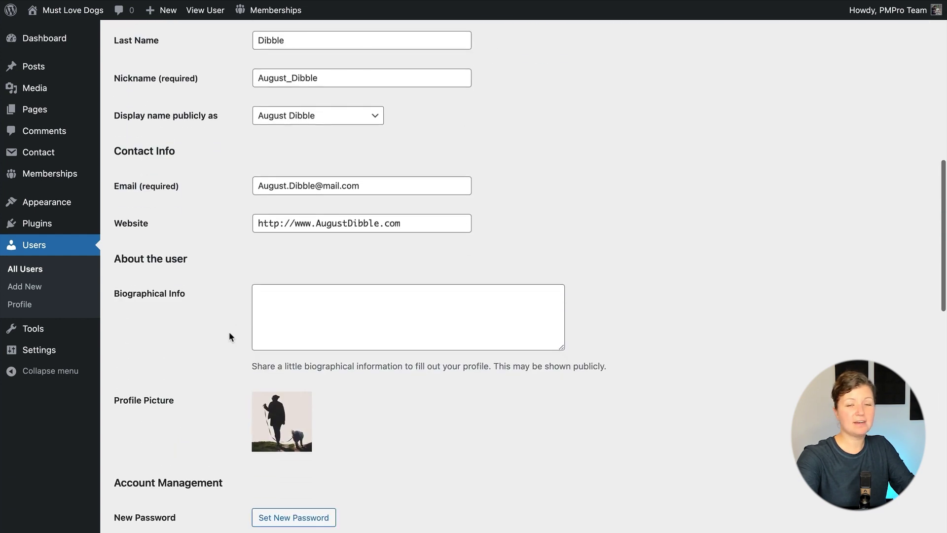